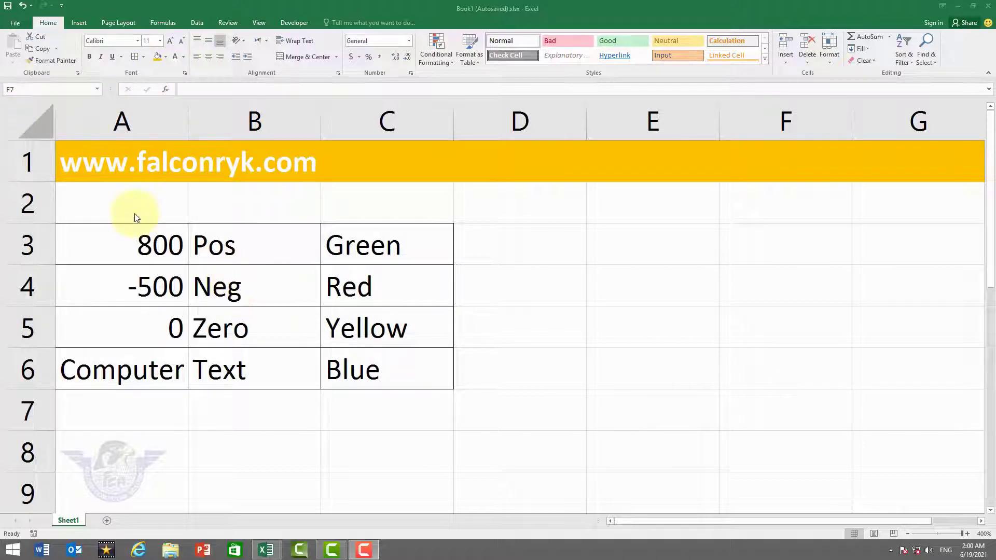
# - Select every cell on the sheet with the Select All corner button above row 1
pyautogui.click(266, 214)
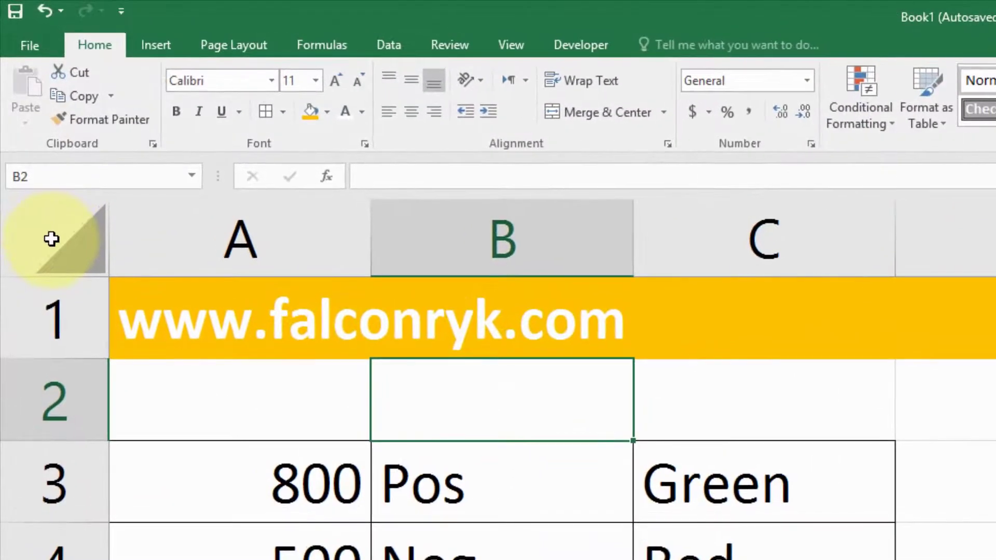
pyautogui.click(50, 235)
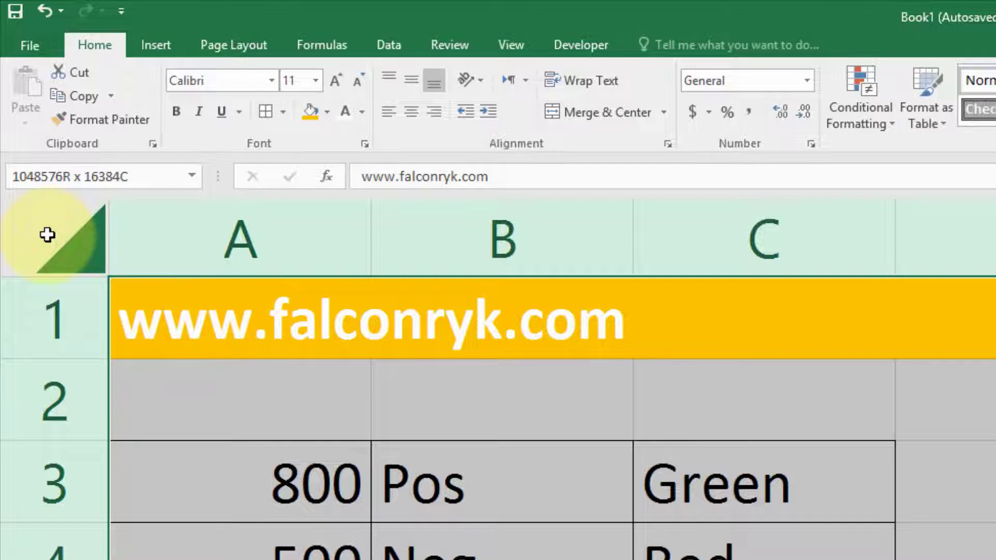
pyautogui.click(47, 235)
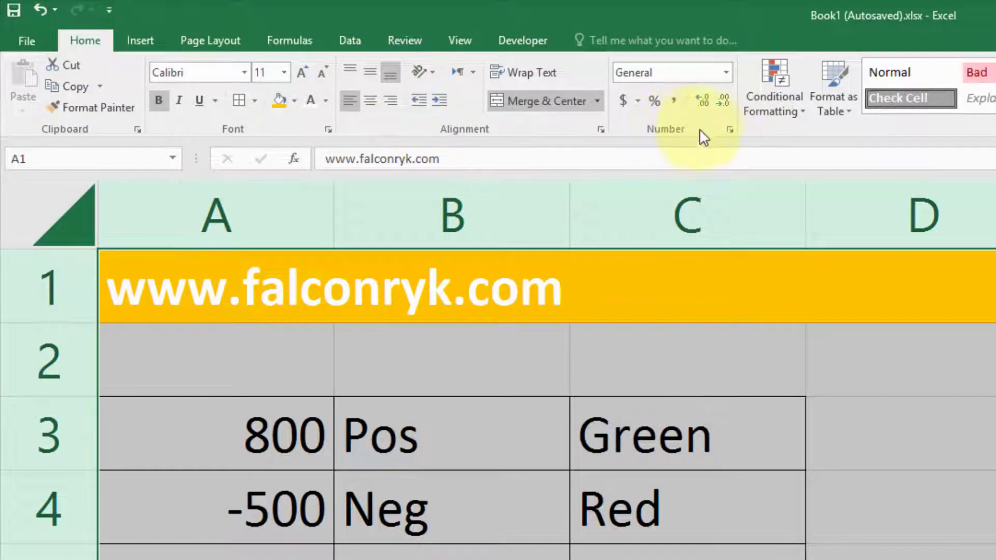
# - Open the Format Cells dialog on the Number tab through More Number Formats
pyautogui.click(730, 128)
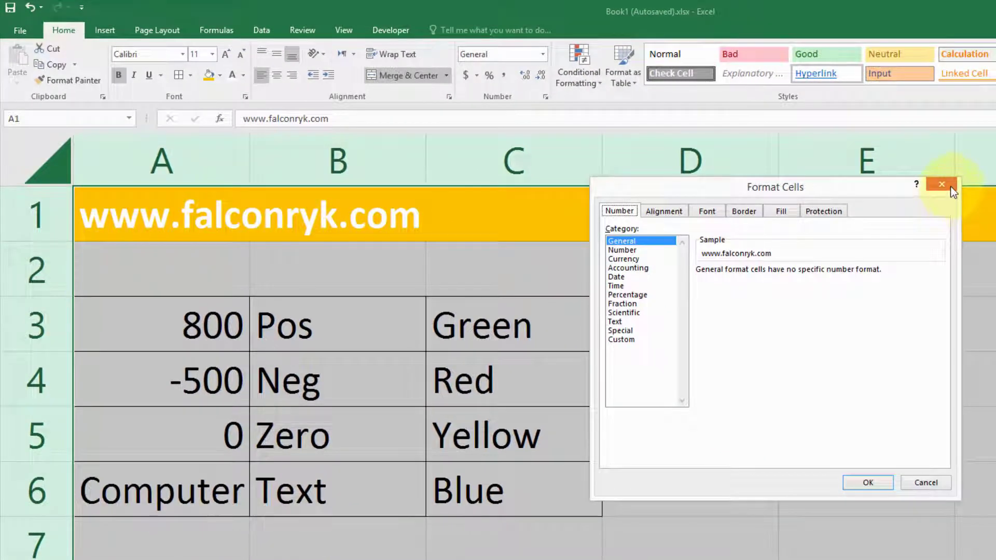
pyautogui.click(951, 186)
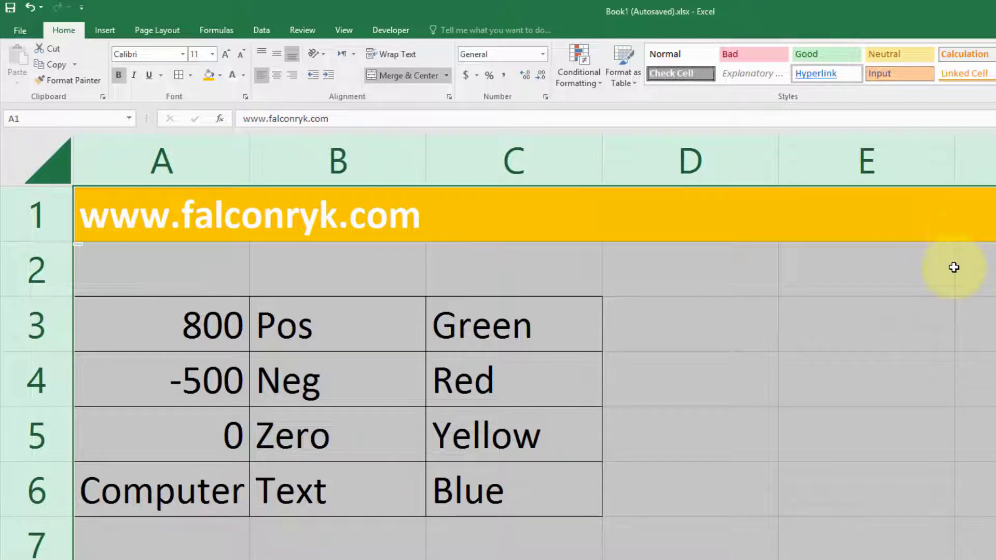
pyautogui.hotkey('ctrl', '1')
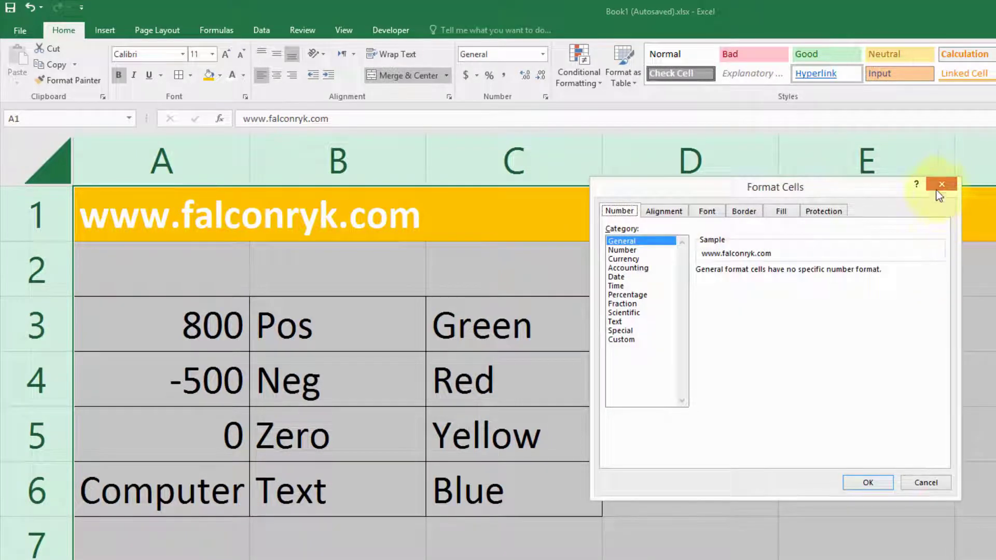
pyautogui.click(942, 185)
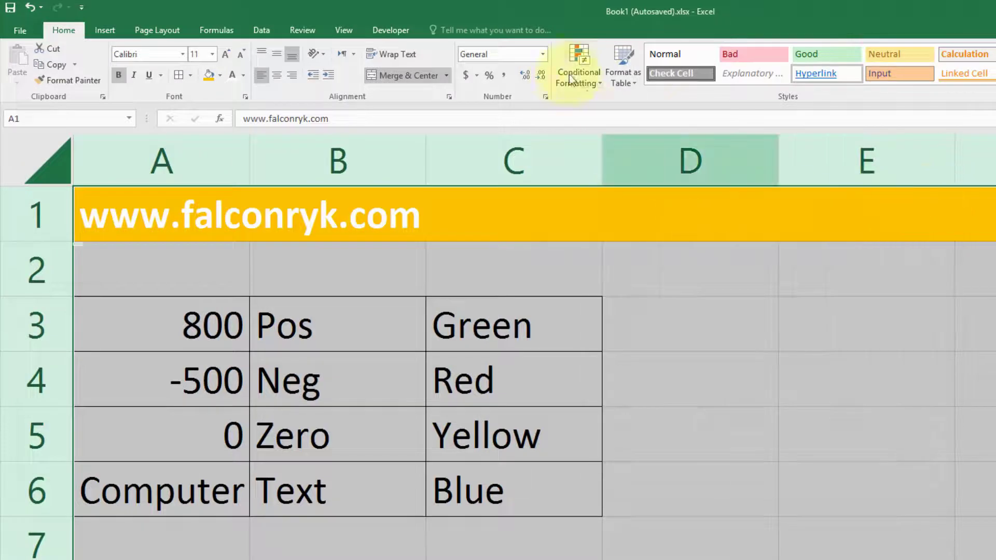
pyautogui.click(543, 54)
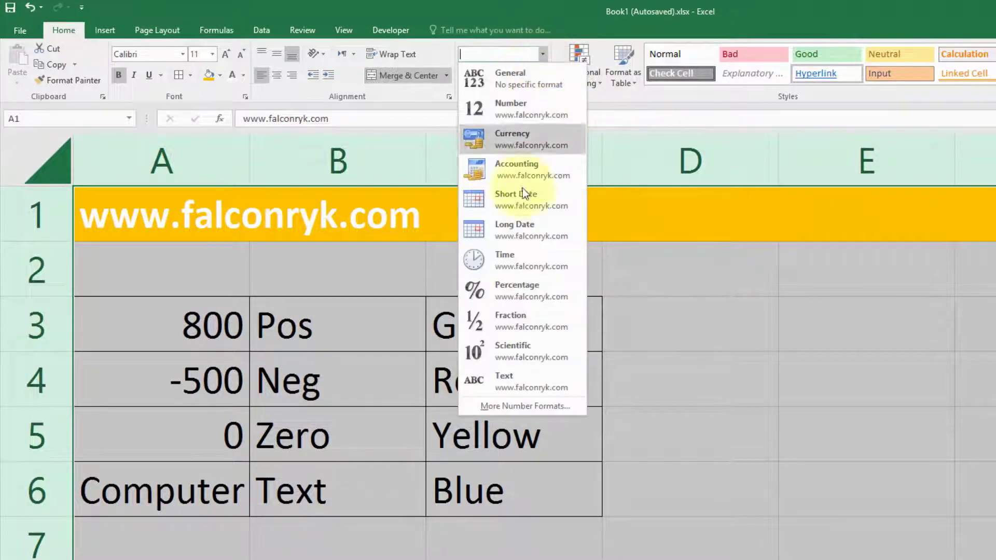
pyautogui.click(562, 406)
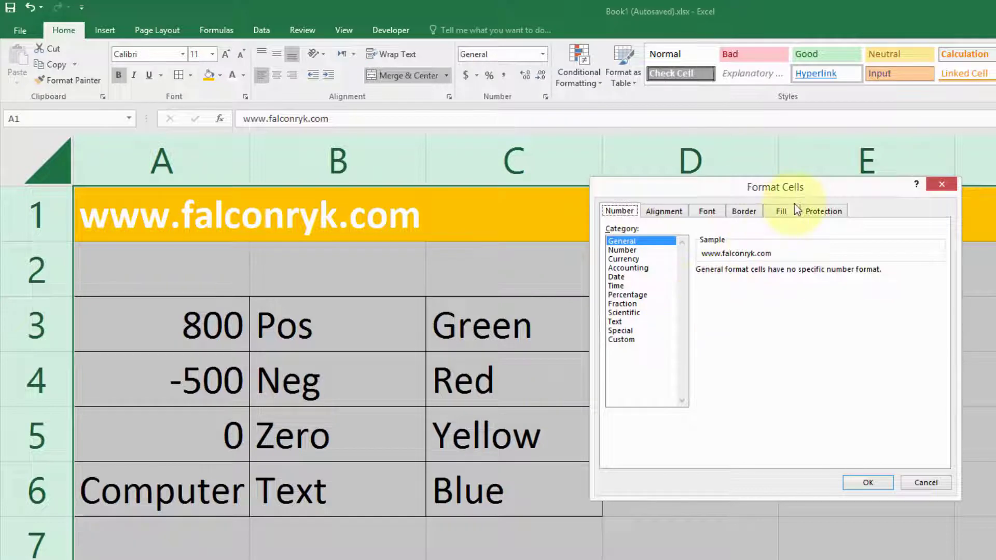
pyautogui.moveTo(835, 189)
pyautogui.mouseDown()
pyautogui.moveTo(703, 220)
pyautogui.moveTo(844, 246)
pyautogui.mouseUp()
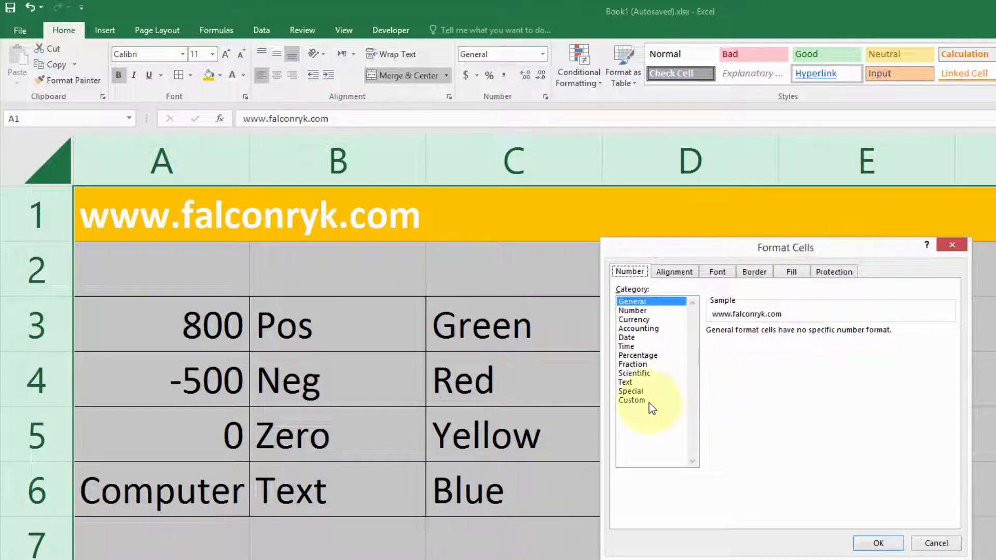
# - In the Custom category, replace General with the code [Green];[red];[yellow];[blue]
pyautogui.click(631, 400)
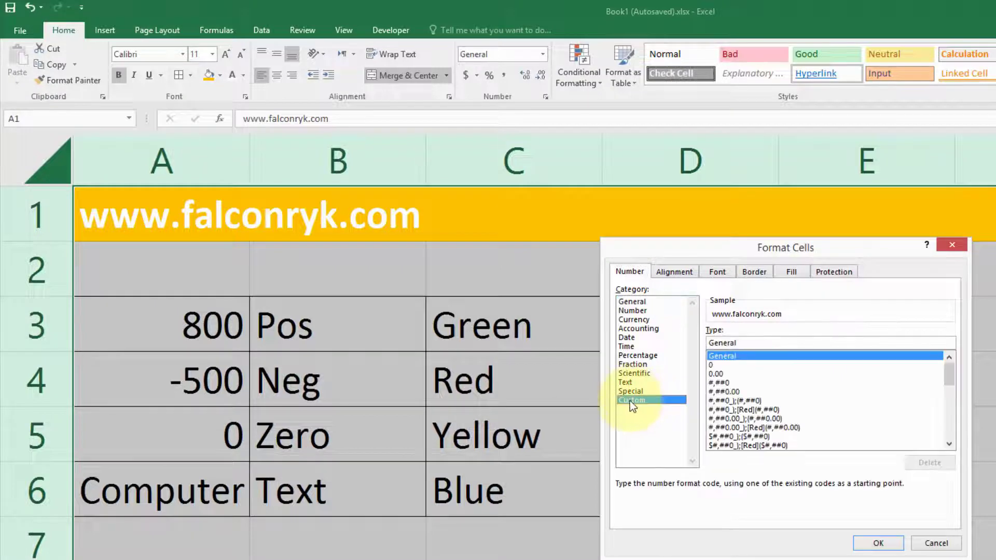
pyautogui.click(763, 341)
pyautogui.press('BackSpace')
pyautogui.press('BackSpace')
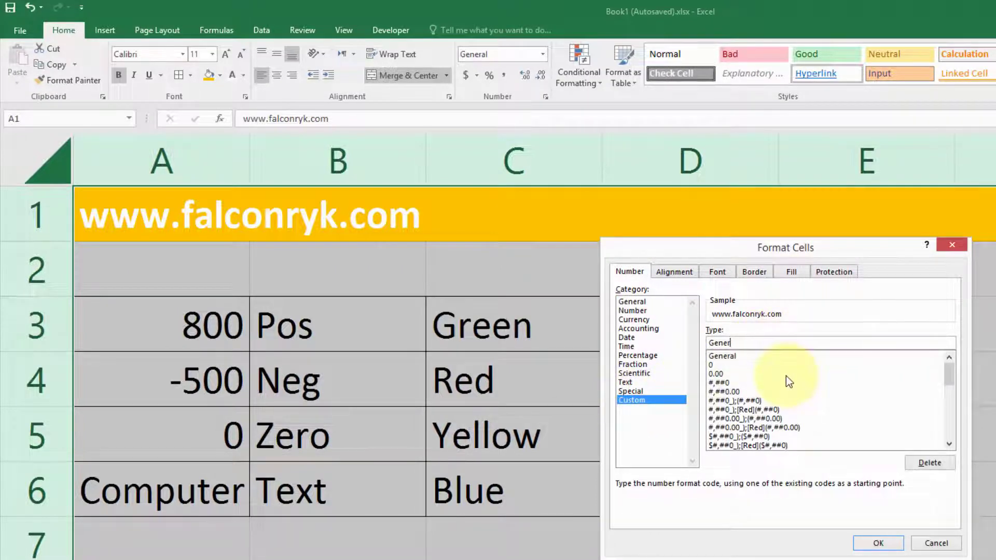
pyautogui.press('BackSpace')
pyautogui.press('BackSpace')
pyautogui.press('BackSpace')
pyautogui.press('BackSpace')
pyautogui.press('BackSpace')
pyautogui.write('[')
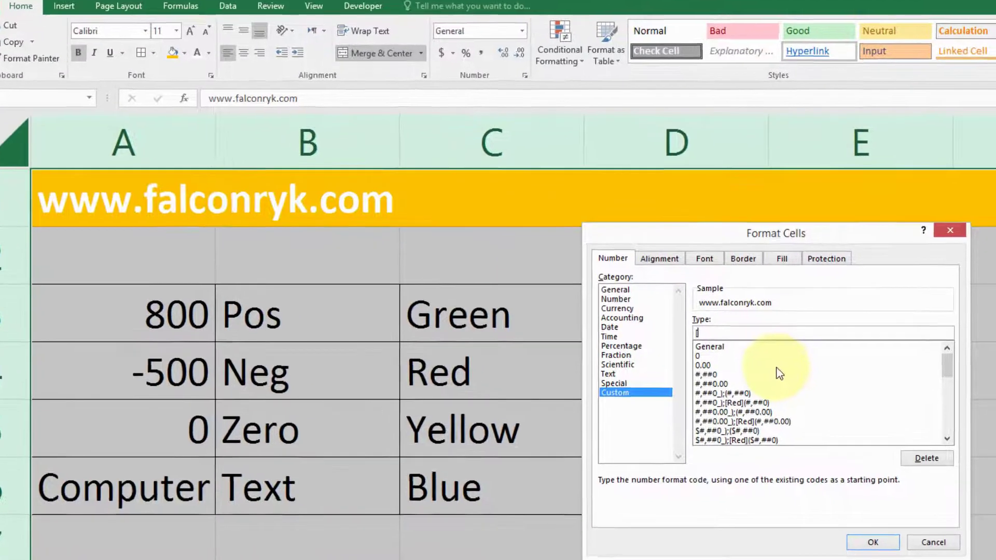
pyautogui.write('Gree')
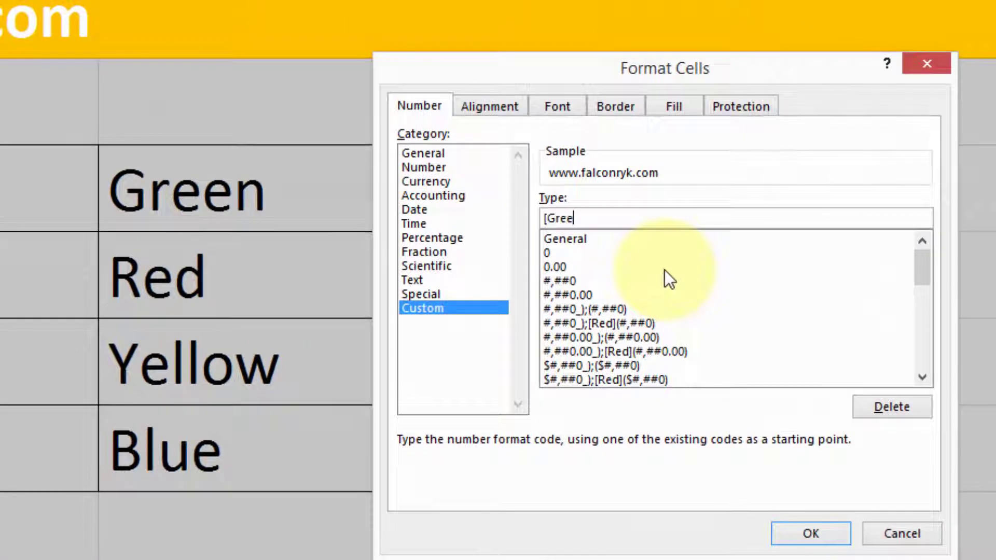
pyautogui.write('n]')
pyautogui.write(';')
pyautogui.write('[')
pyautogui.write('red]')
pyautogui.write(';')
pyautogui.write('[')
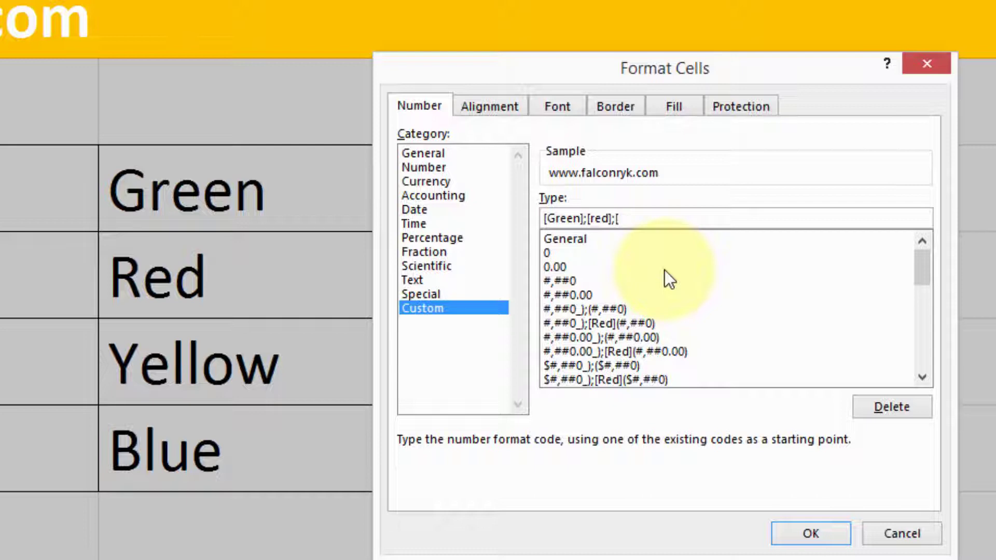
pyautogui.write('yellow')
pyautogui.write('];')
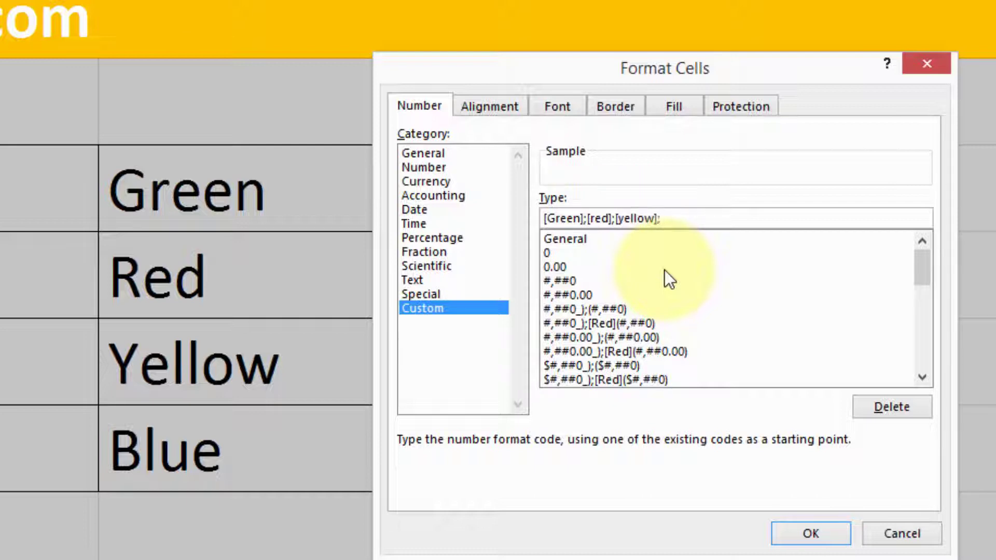
pyautogui.write('[')
pyautogui.write('blu')
pyautogui.write('e]')
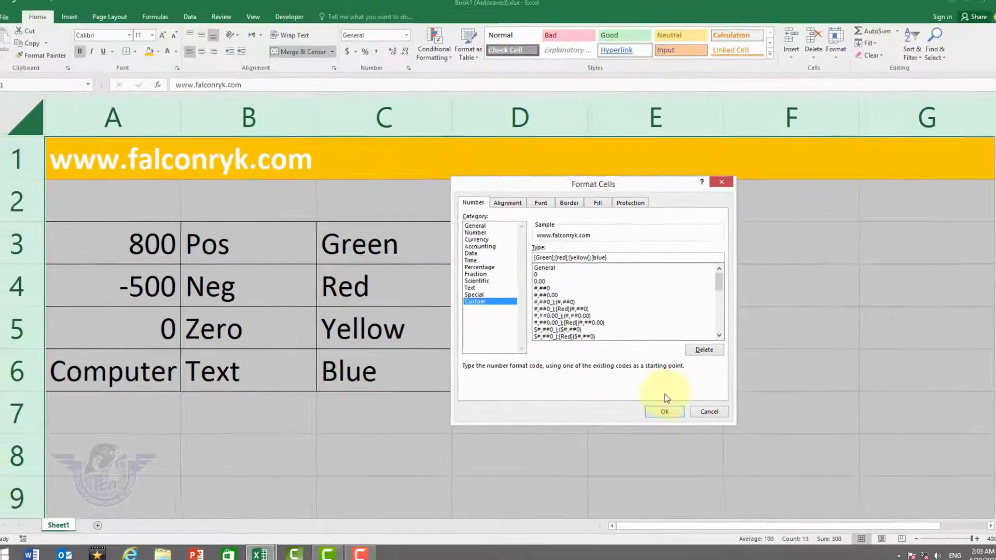
# - Apply the custom format, then enter test values -9500, 0 and 'office management' in E5:E7
pyautogui.click(661, 410)
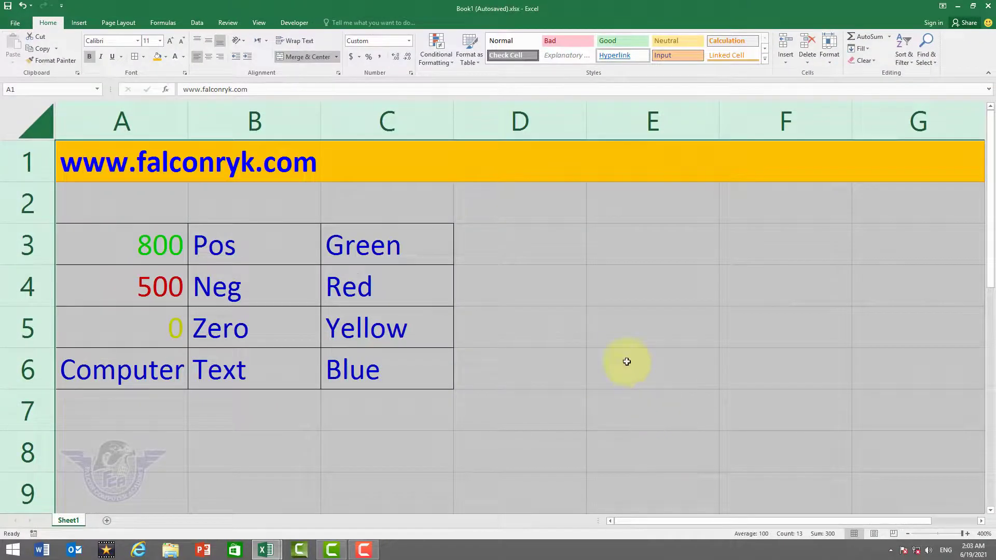
pyautogui.click(514, 284)
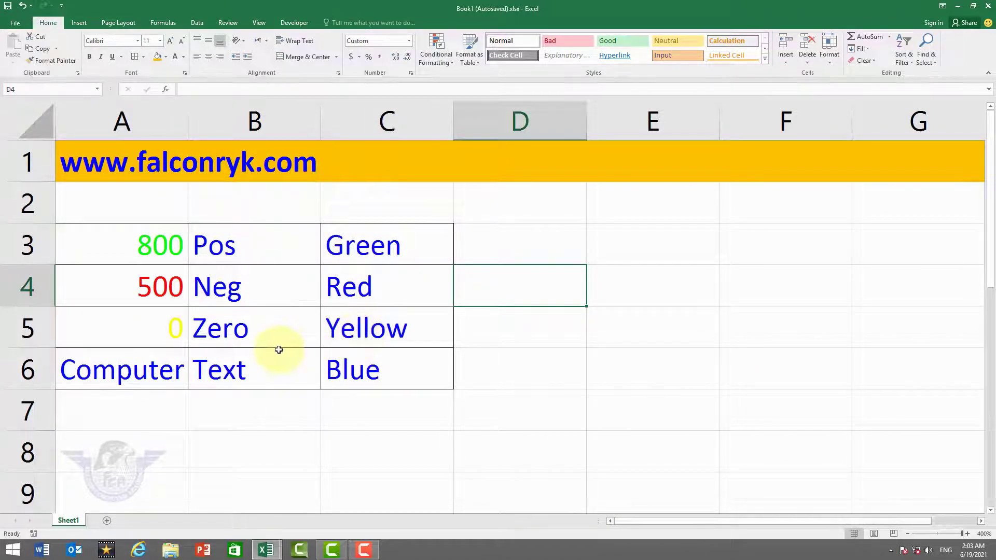
pyautogui.click(670, 313)
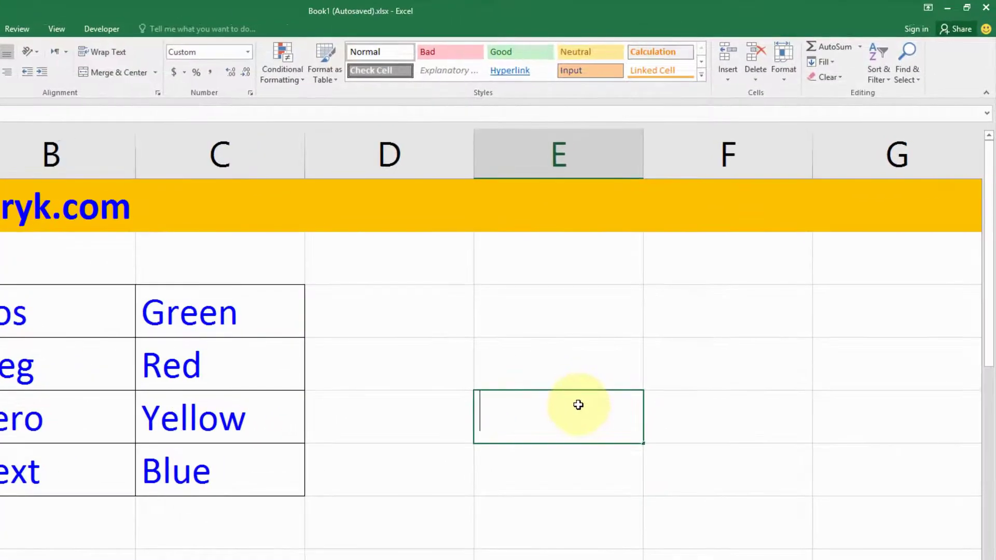
pyautogui.write('-9')
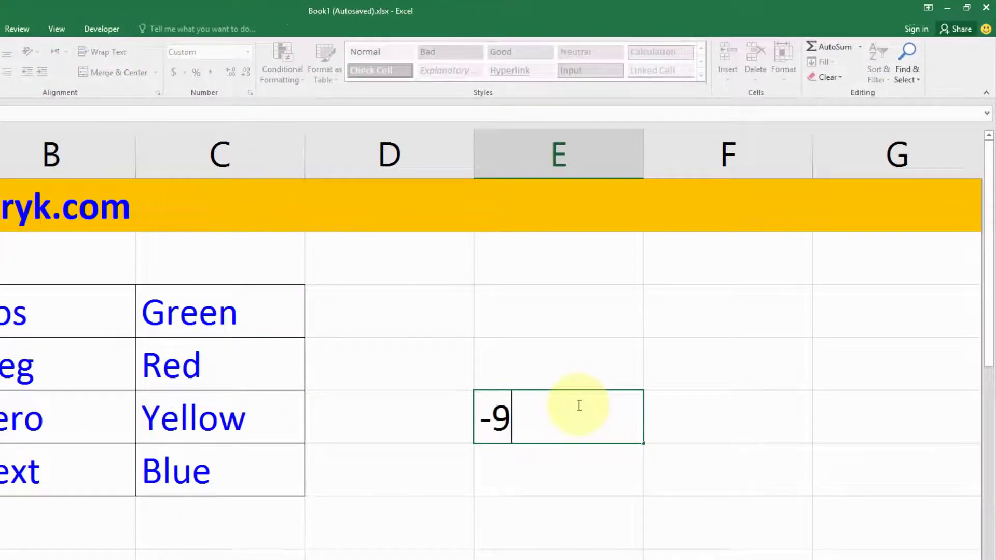
pyautogui.write('500')
pyautogui.press('Return')
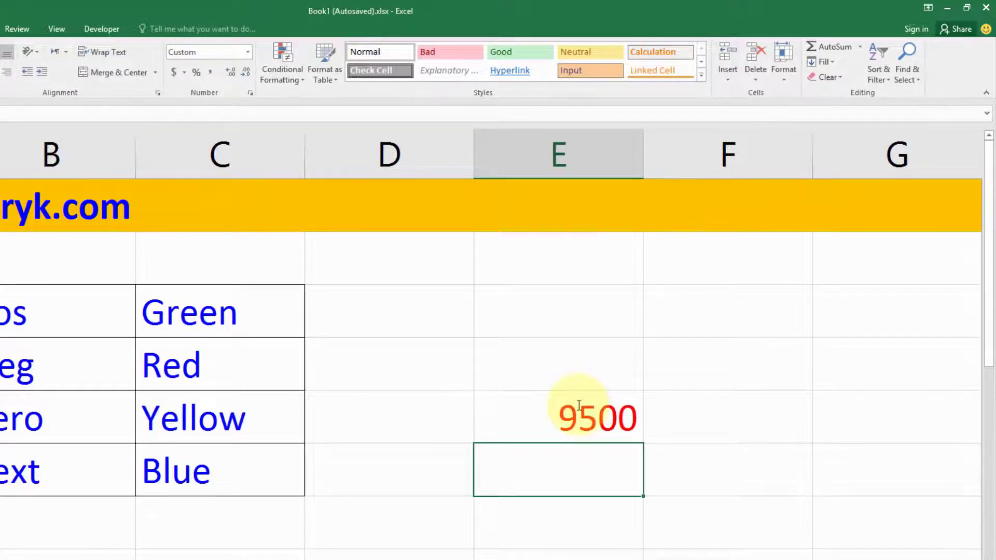
pyautogui.write('0')
pyautogui.press('Return')
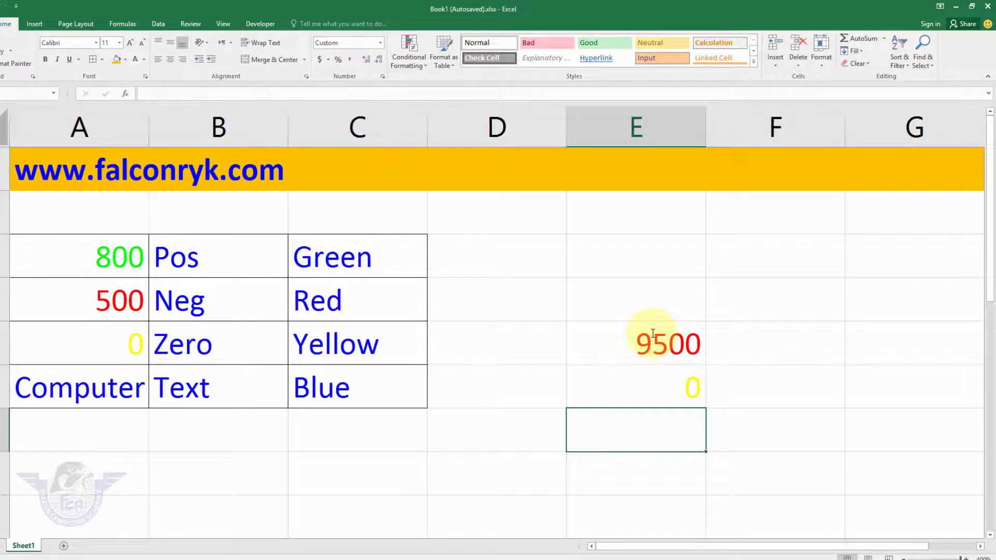
pyautogui.write('offi')
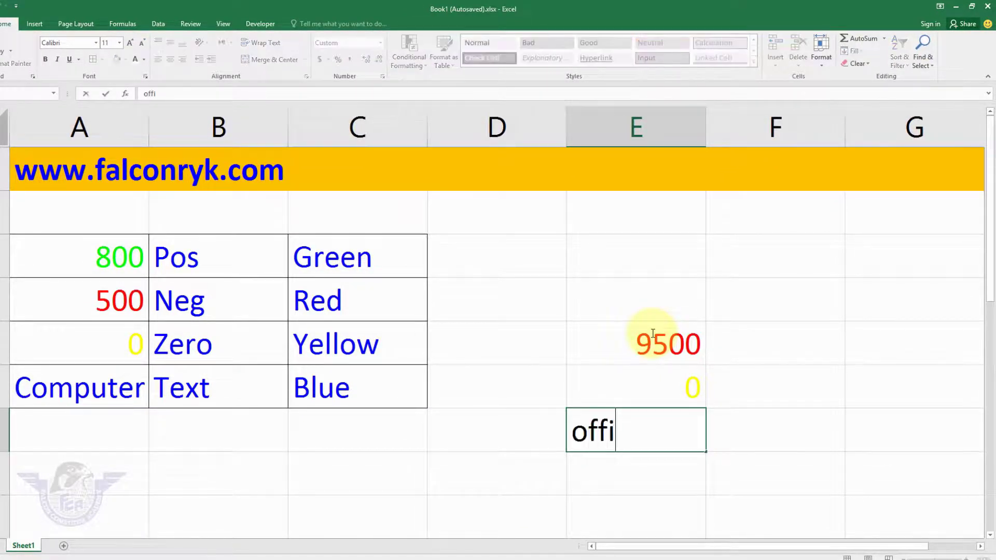
pyautogui.write('ce management')
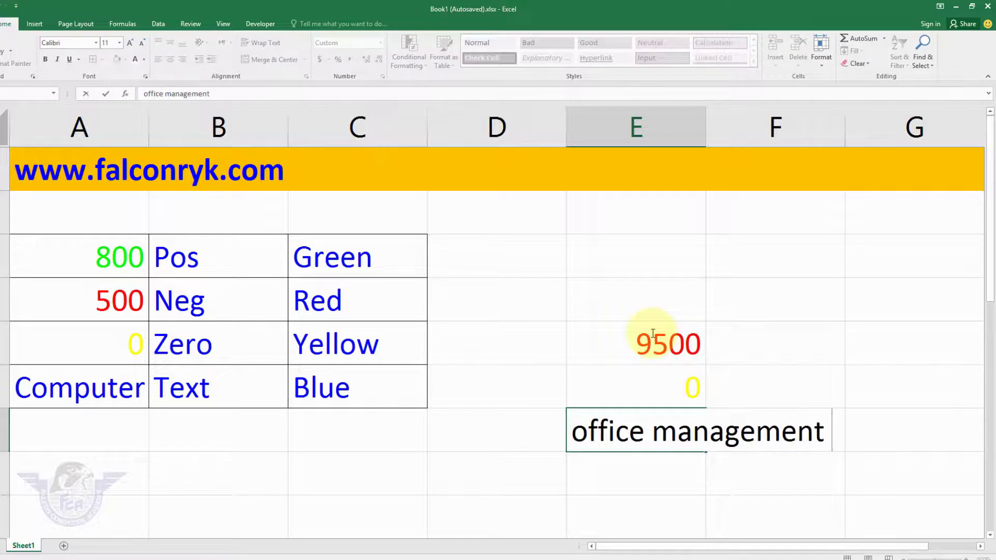
pyautogui.press('Return')
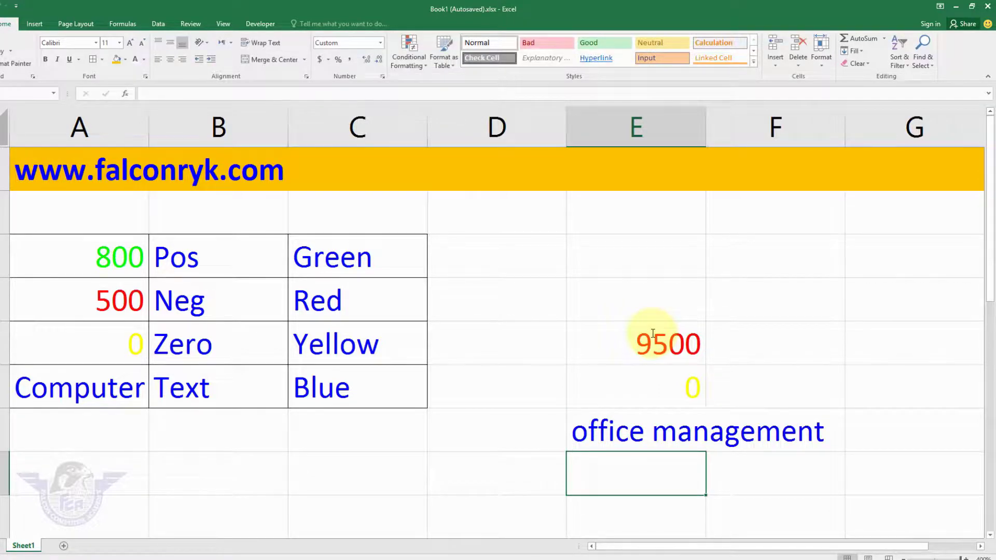